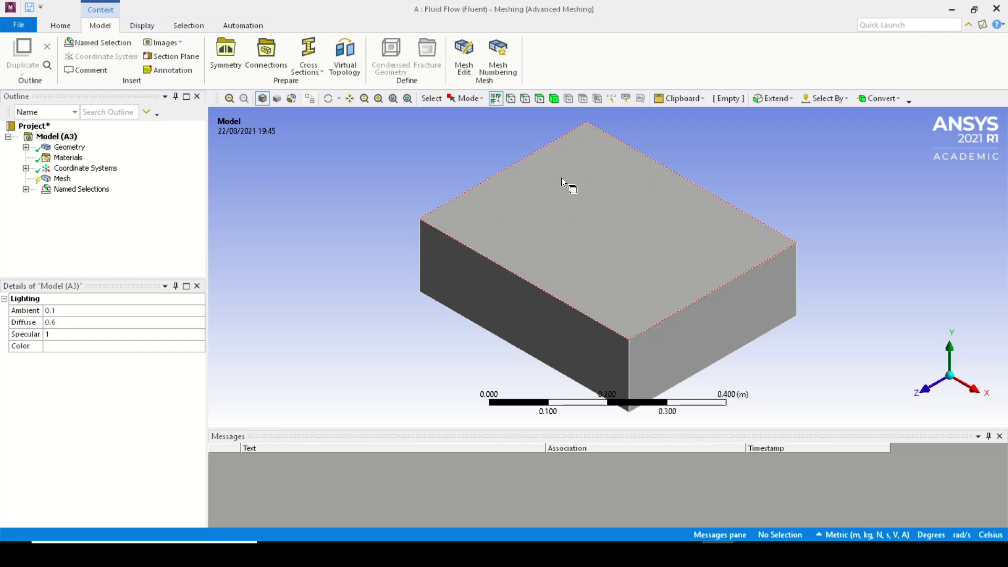
- Generate the mesh with the default element size and expand the mesh statistics
left_click(62, 178)
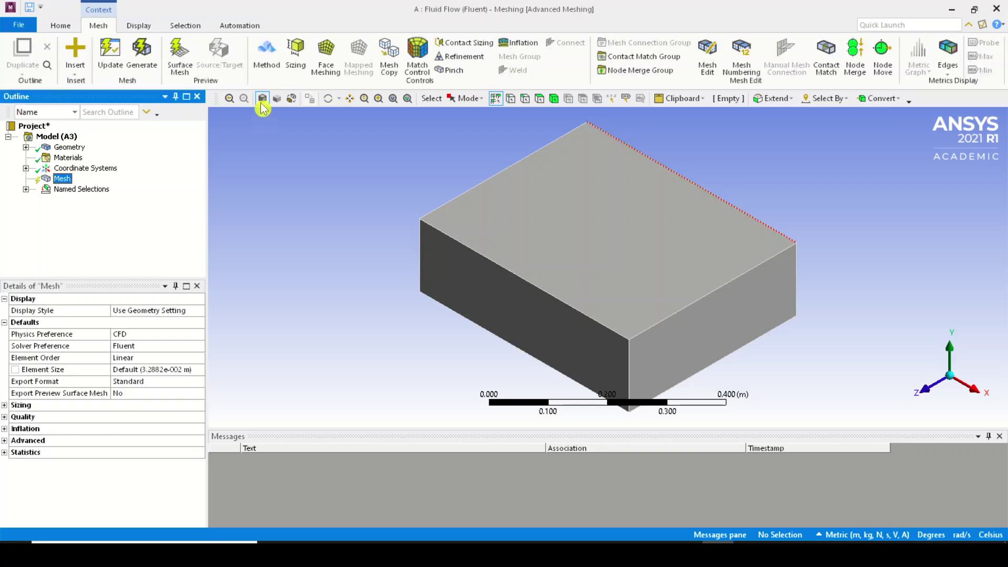
left_click(142, 57)
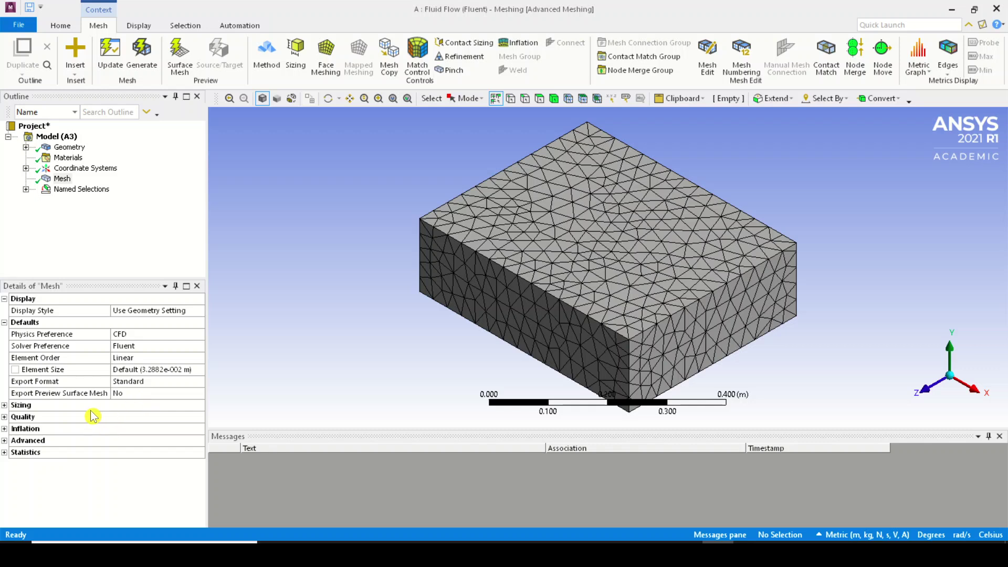
left_click(385, 339)
left_click(498, 348)
left_click(2, 455)
left_click(3, 452)
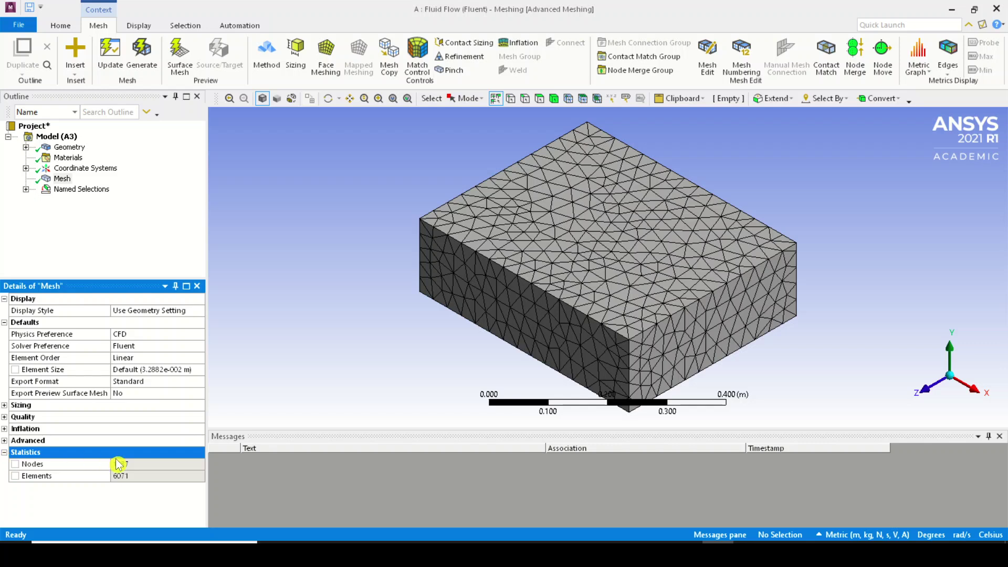
- Set the mesh element size to 0.01 m and regenerate the mesh
left_click(168, 371)
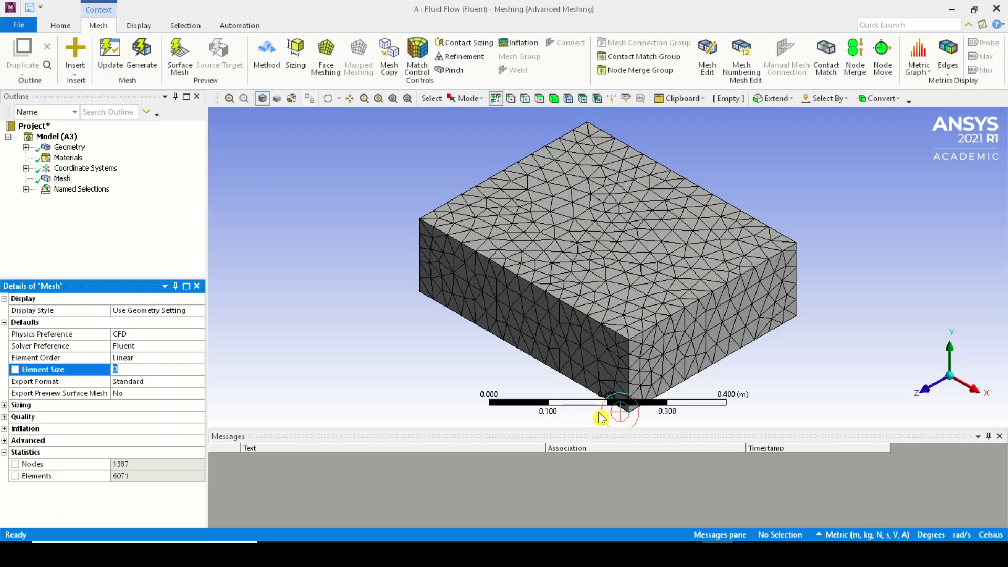
type("0.01")
key("Return")
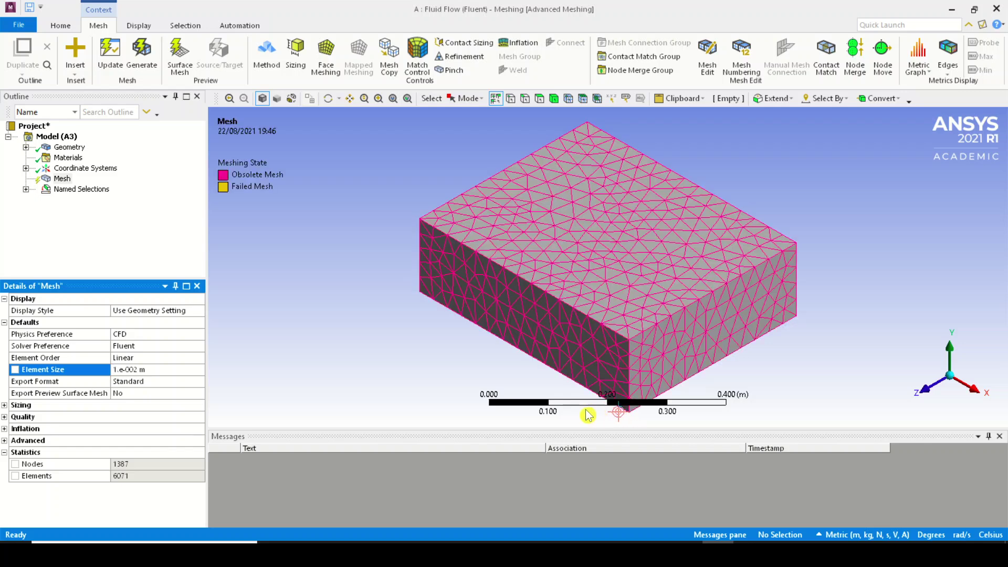
left_click(153, 63)
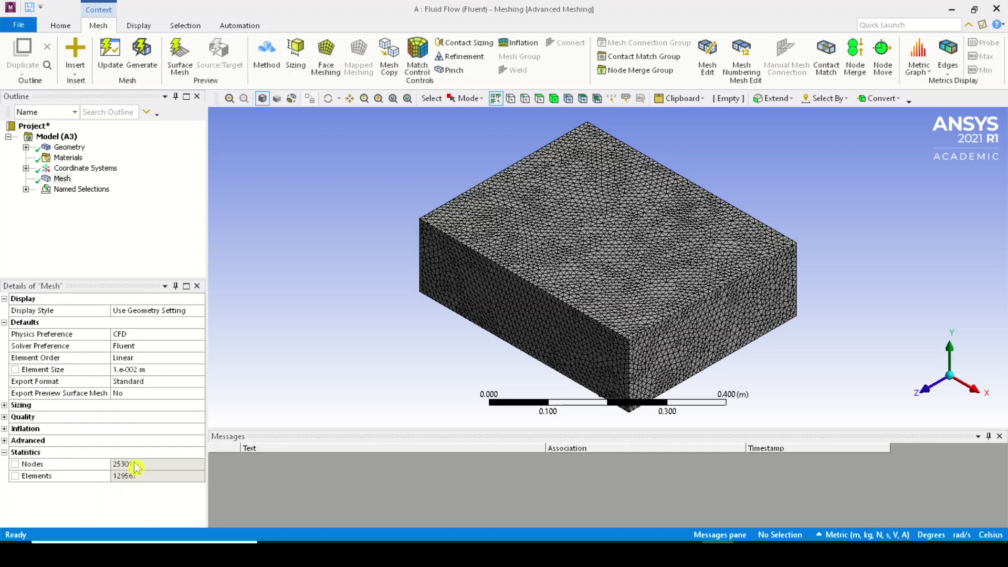
- Refine the mesh by setting the element size to 0.007 m and regenerating it
left_click(125, 370)
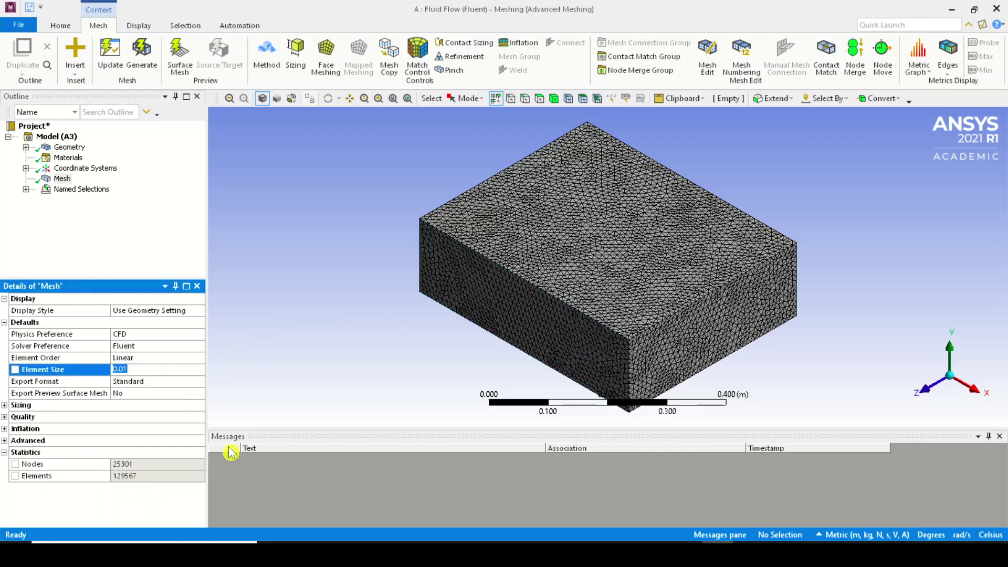
type("0.005")
key("Return")
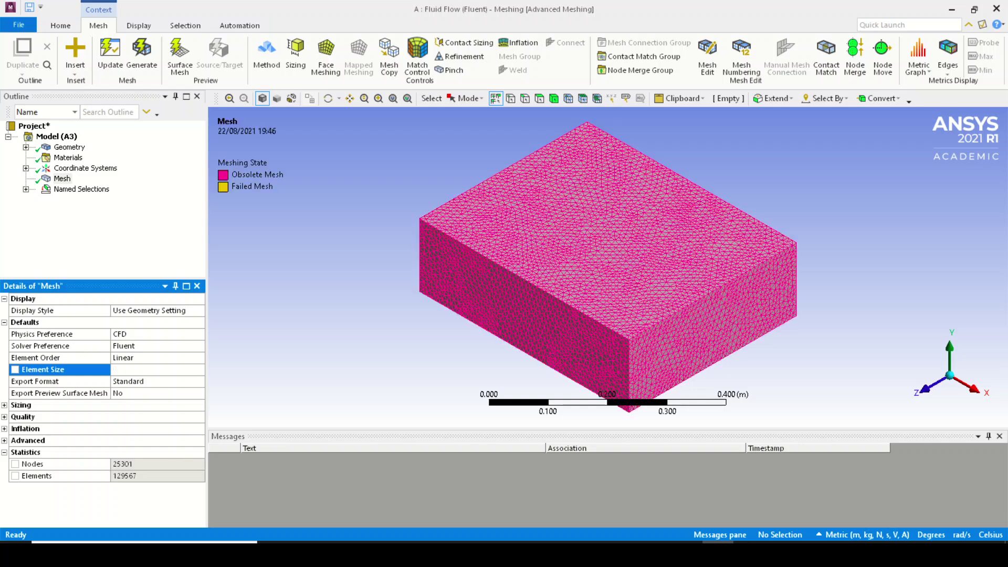
left_click(142, 62)
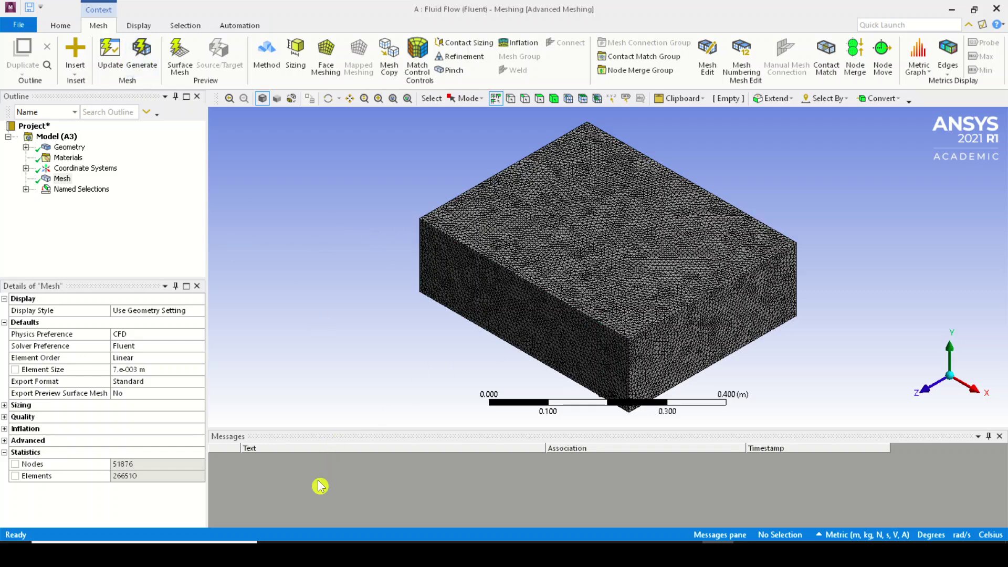
- Set the mesh element size to 0.006 m and regenerate the mesh
middle_click_drag(586, 264, 703, 274)
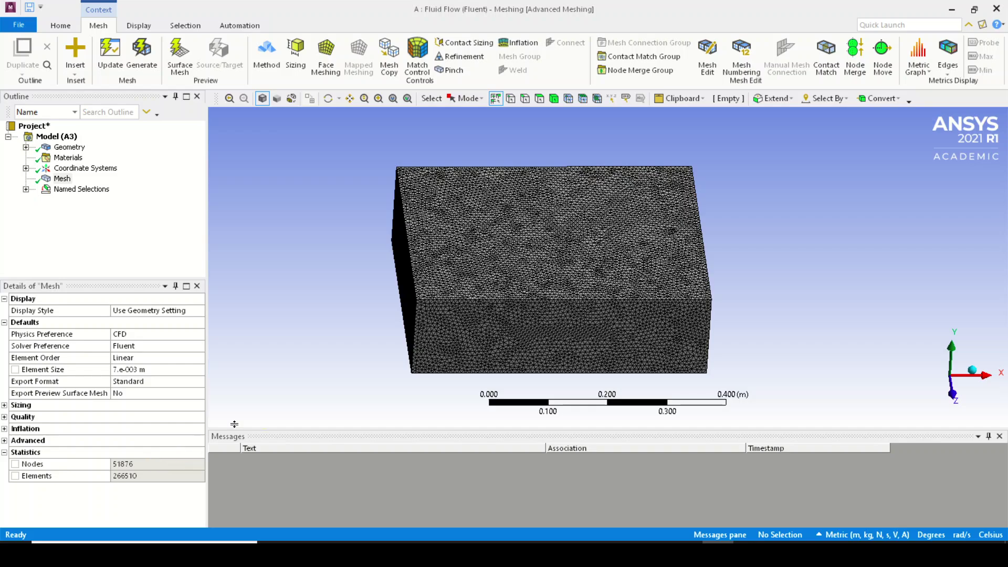
middle_click_drag(457, 366, 436, 362)
left_click(185, 370)
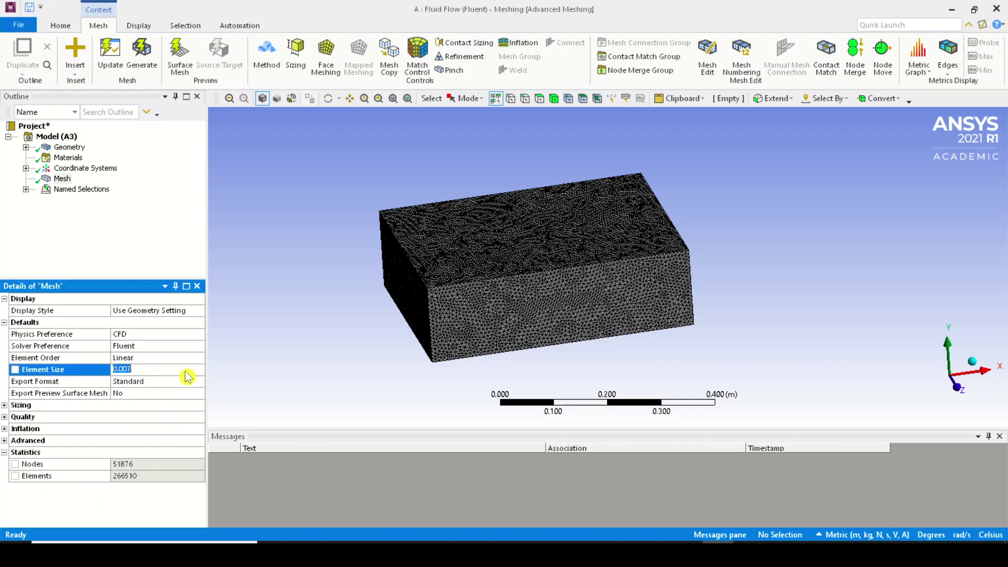
type("0.006")
key("Return")
left_click(143, 67)
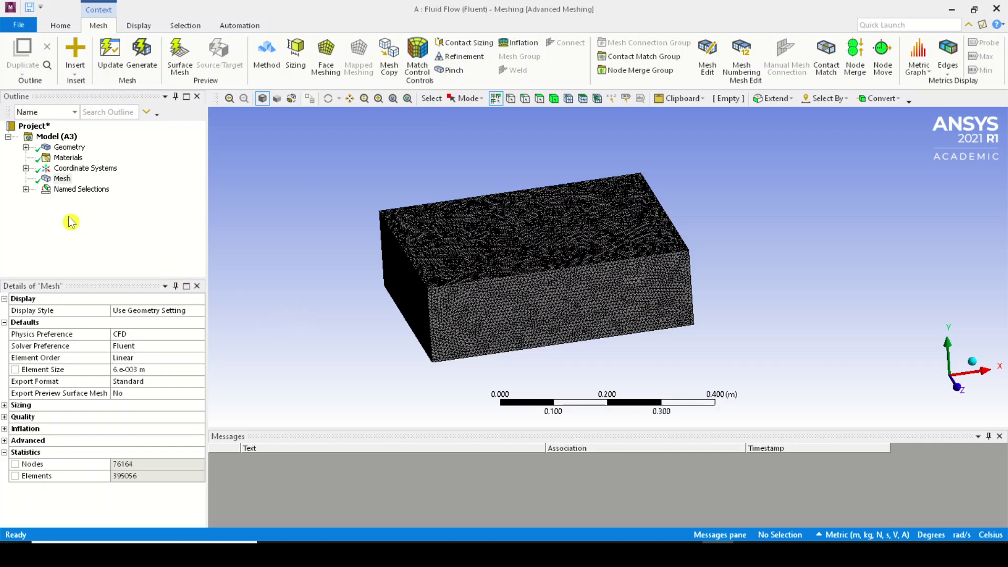
- Expand the named selections and turn off the mesh display on the geometry
left_click(24, 188)
left_click(97, 199)
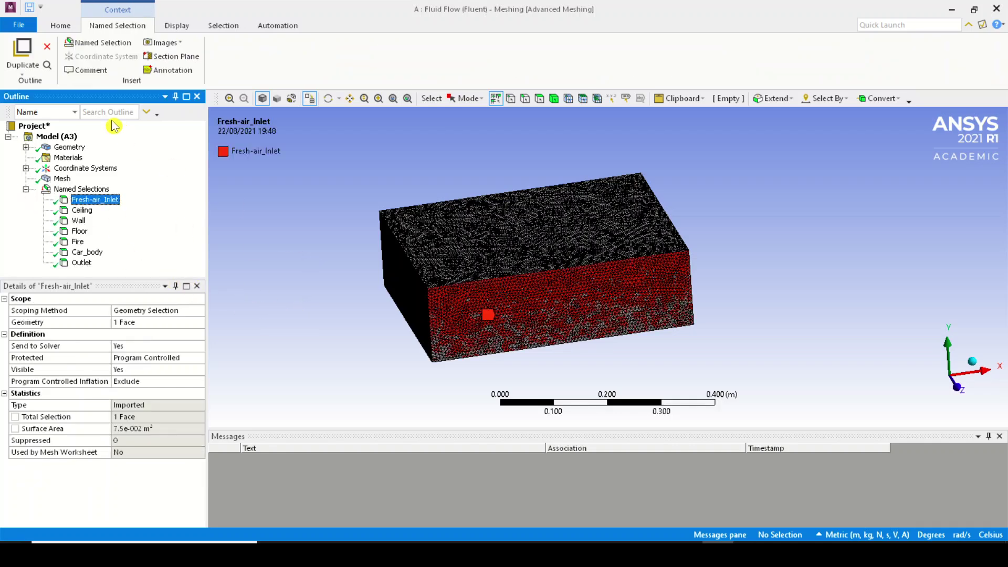
left_click(84, 148)
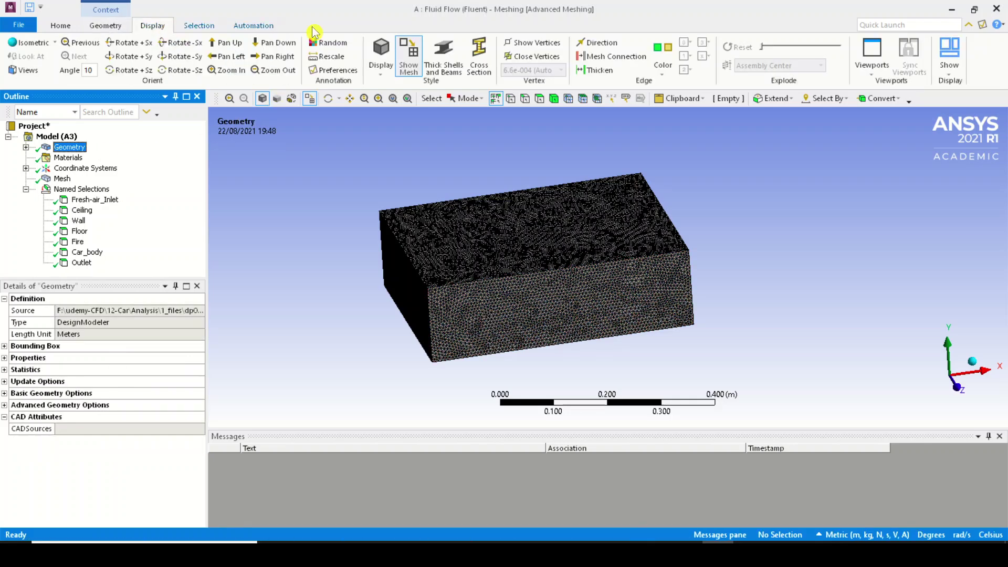
left_click(409, 59)
- Check which faces belong to the Fresh-air_Inlet, Ceiling and Wall named selections, one at a time
left_click(96, 201)
mouse_move(444, 275)
middle_mouse_down()
mouse_move(566, 235)
mouse_move(400, 232)
mouse_move(362, 162)
mouse_move(367, 217)
mouse_move(446, 285)
middle_mouse_up()
left_click(83, 210)
left_click(79, 221)
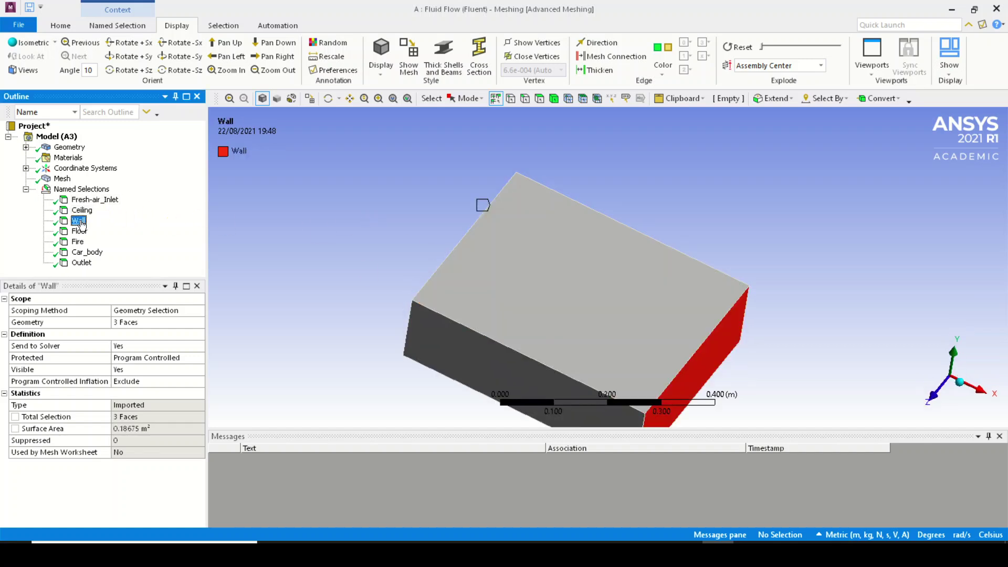
- Highlight all seven named selections together, adding them one by one from Fresh-air_Inlet to Outlet, and examine their faces from several sides
left_click(95, 200)
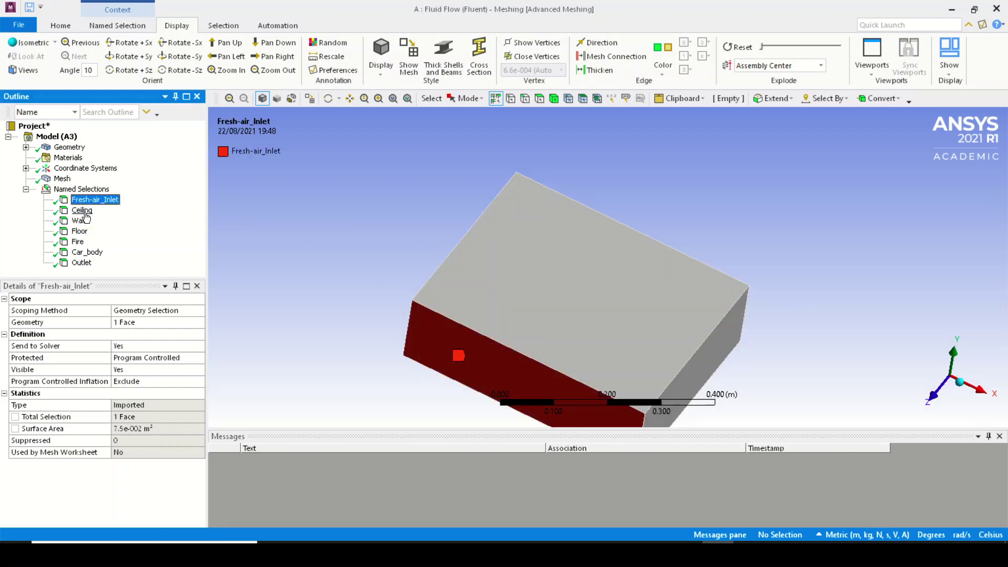
left_click(81, 210, "ctrl")
left_click(78, 221, "ctrl")
scroll(589, 292, "down", 3)
middle_click_drag(589, 292, 332, 271)
left_click(79, 230, "ctrl")
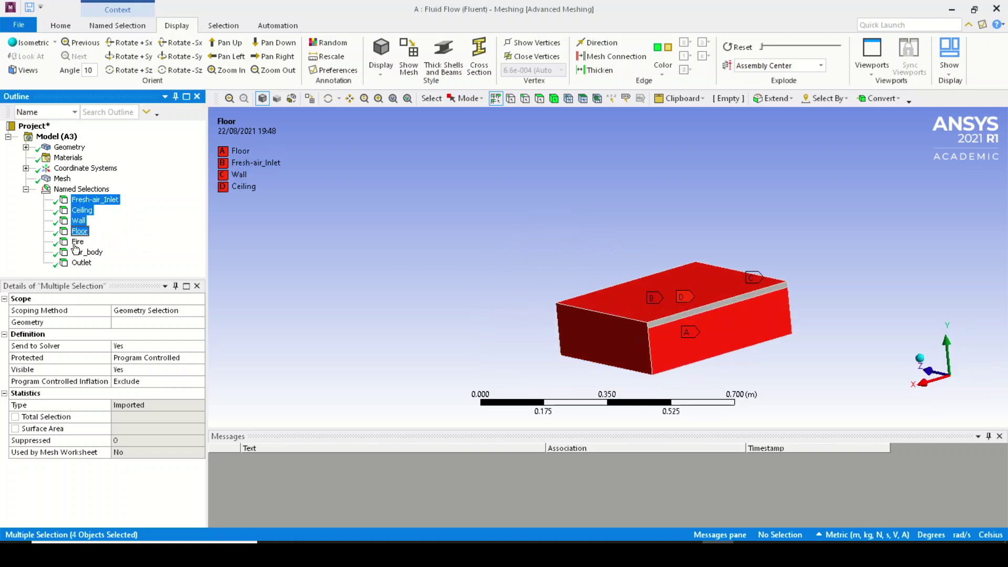
left_click(77, 241, "ctrl")
middle_click_drag(720, 285, 525, 270)
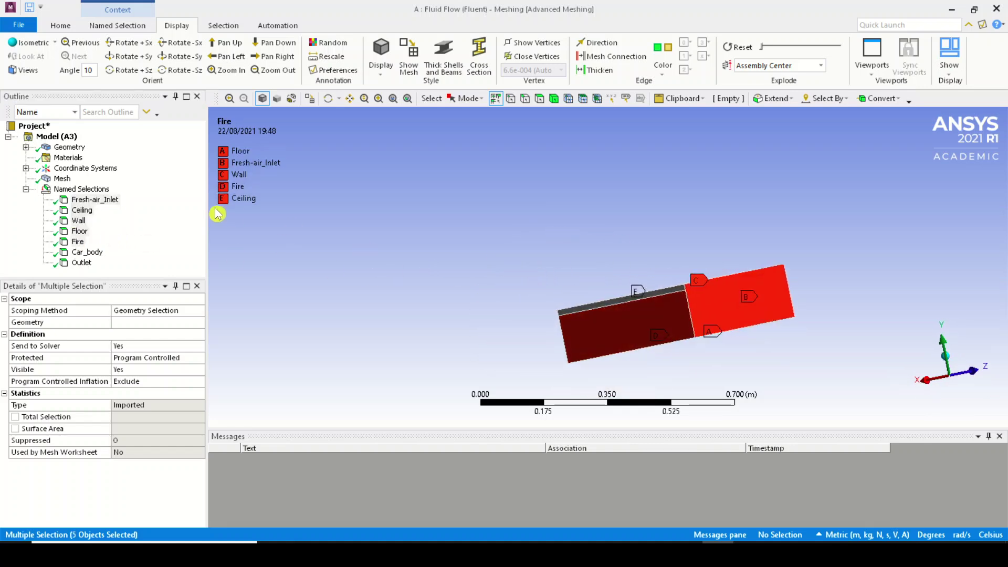
left_click(84, 252, "ctrl")
middle_click_drag(654, 312, 723, 240)
middle_click_drag(521, 305, 522, 264, "ctrl")
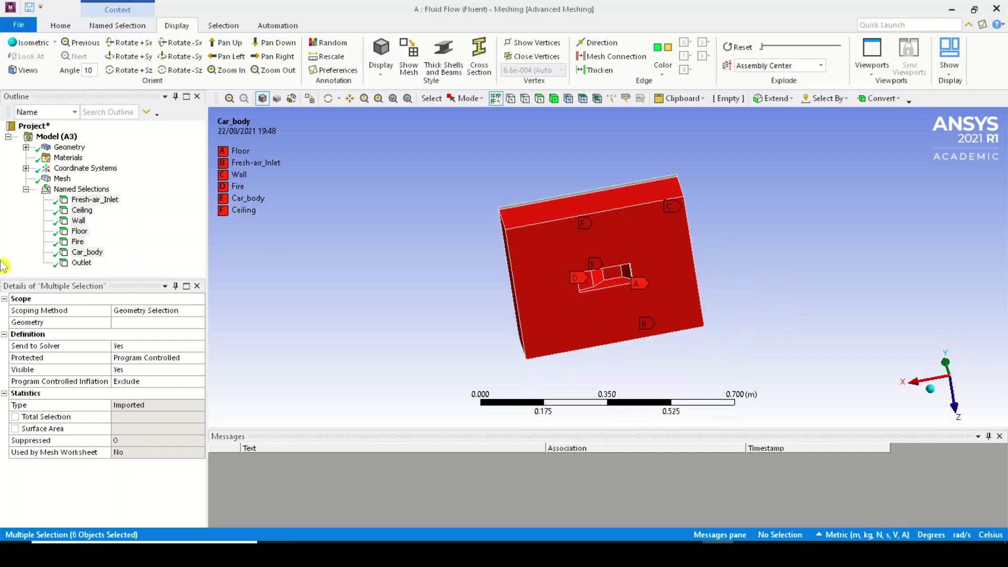
left_click(82, 262, "ctrl")
middle_click_drag(651, 286, 728, 362)
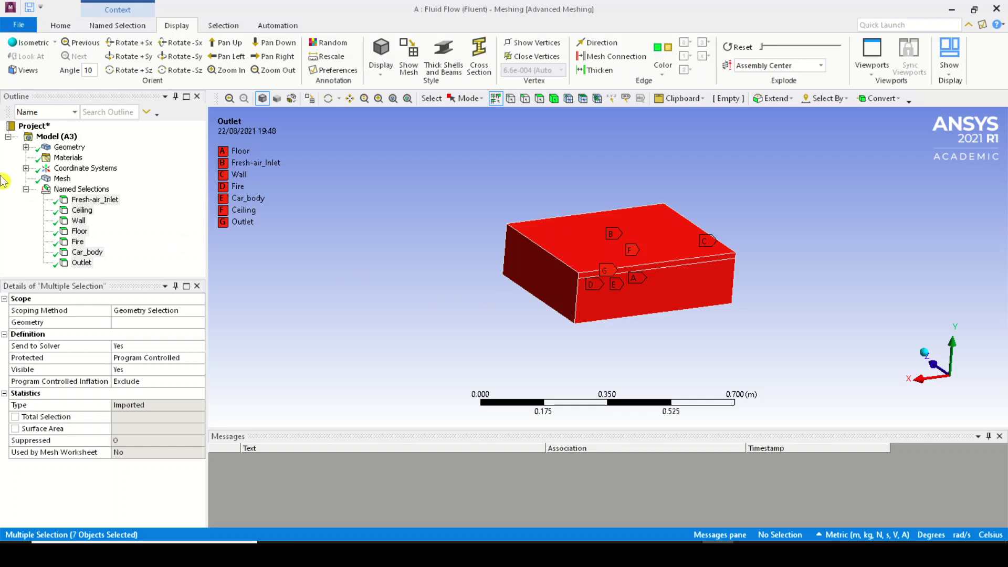
- Update the mesh to transfer it to Fluent and dismiss the notification
left_click(62, 179)
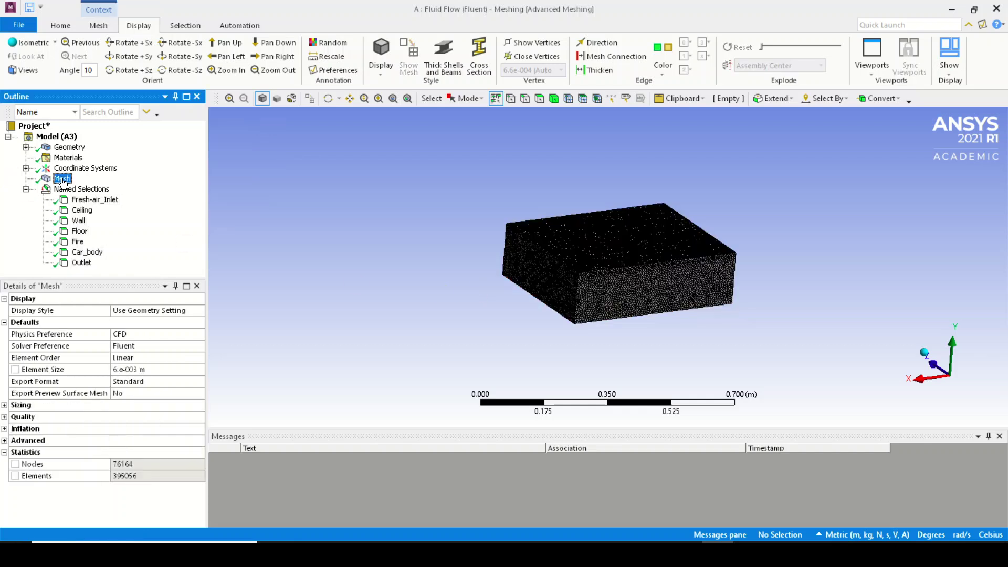
left_click(100, 28)
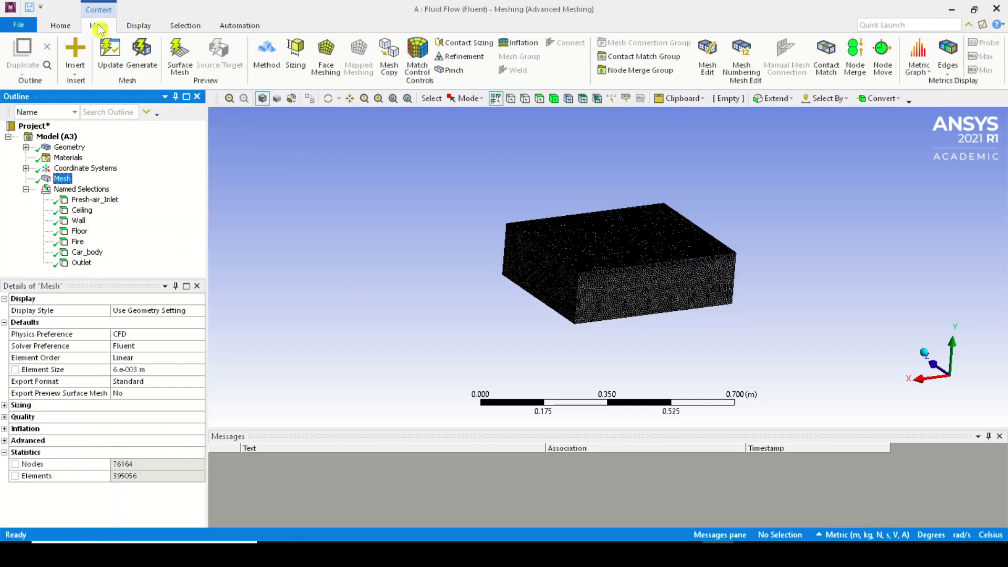
left_click(106, 52)
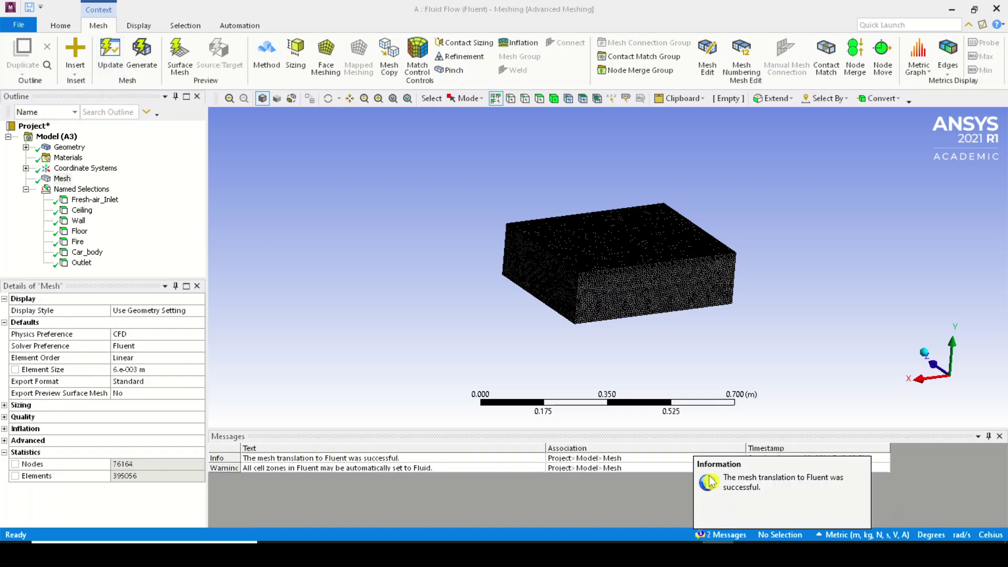
left_click(759, 494)
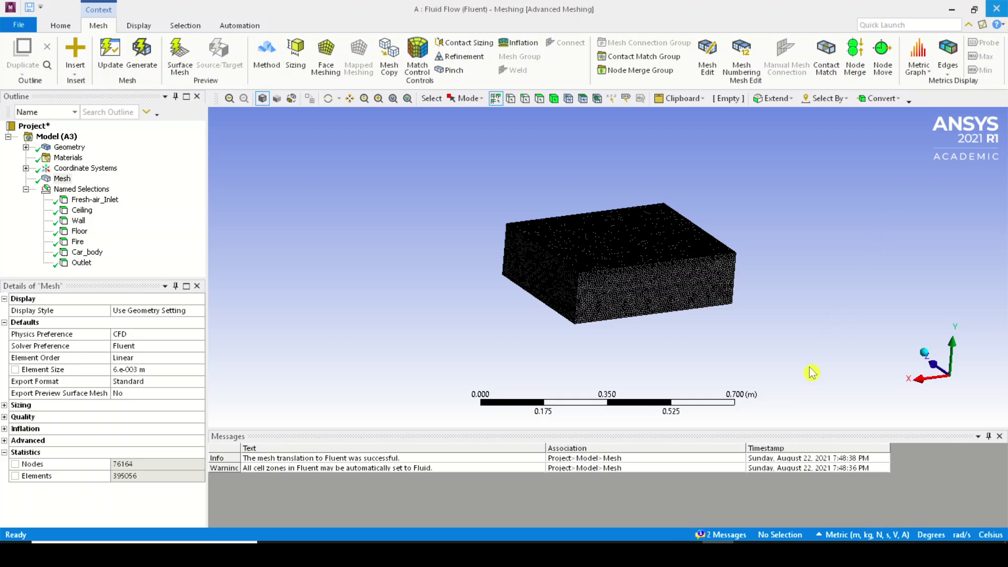
- Save the project in Workbench and open the Setup cell of the Fluid Flow (Fluent) system
key("ctrl+s")
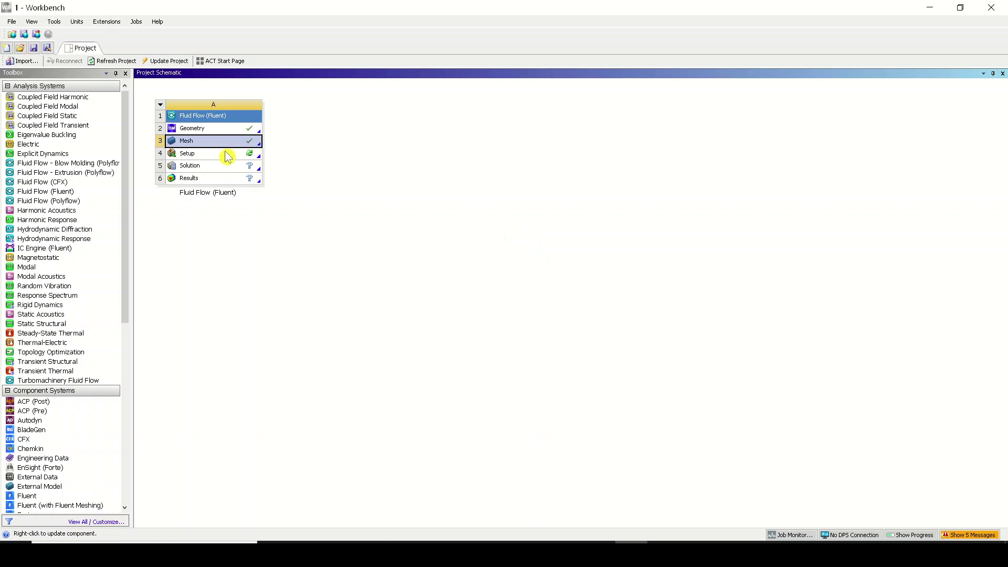
left_click(33, 47)
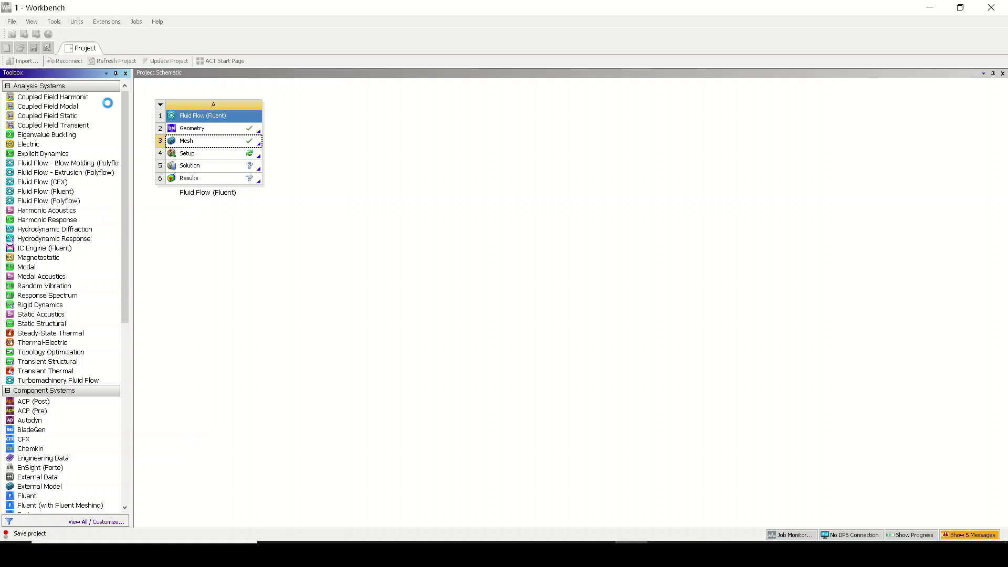
double_click(187, 156)
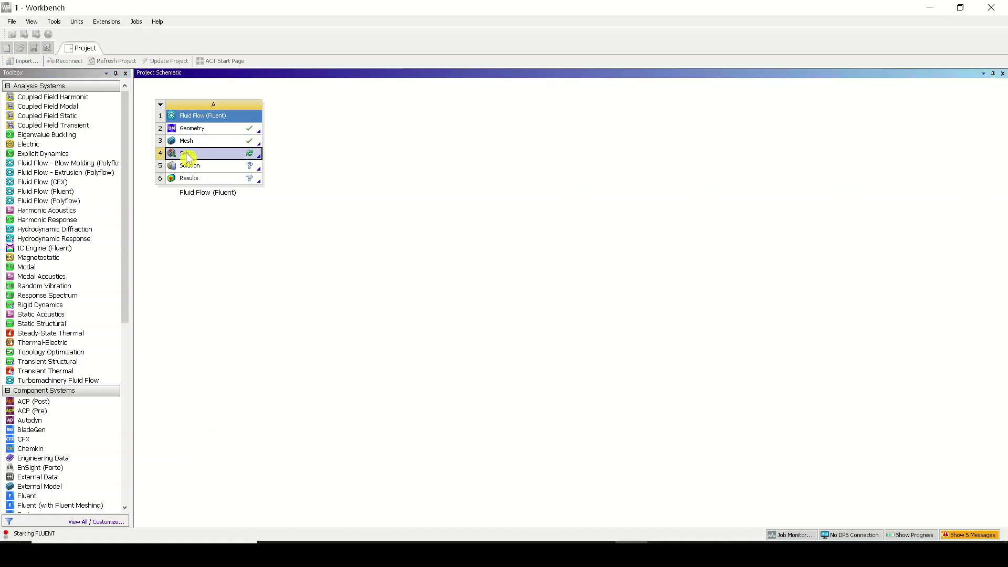